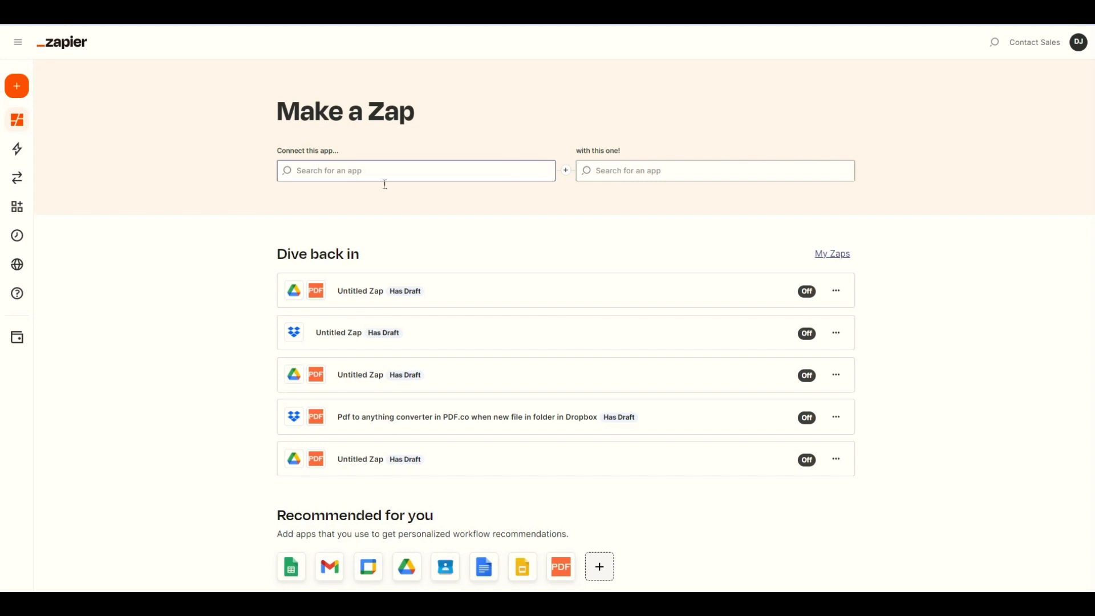
Create a new Zap triggered by Google Drive's 'New File in Folder' event
mouse_move(16, 86)
left_click(52, 85)
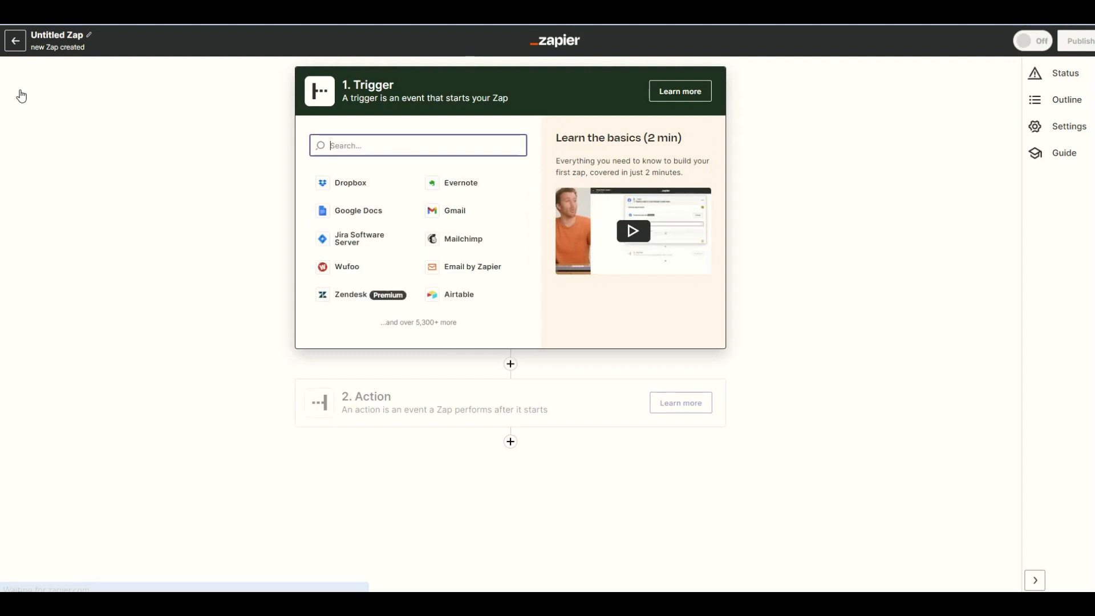
type("goole")
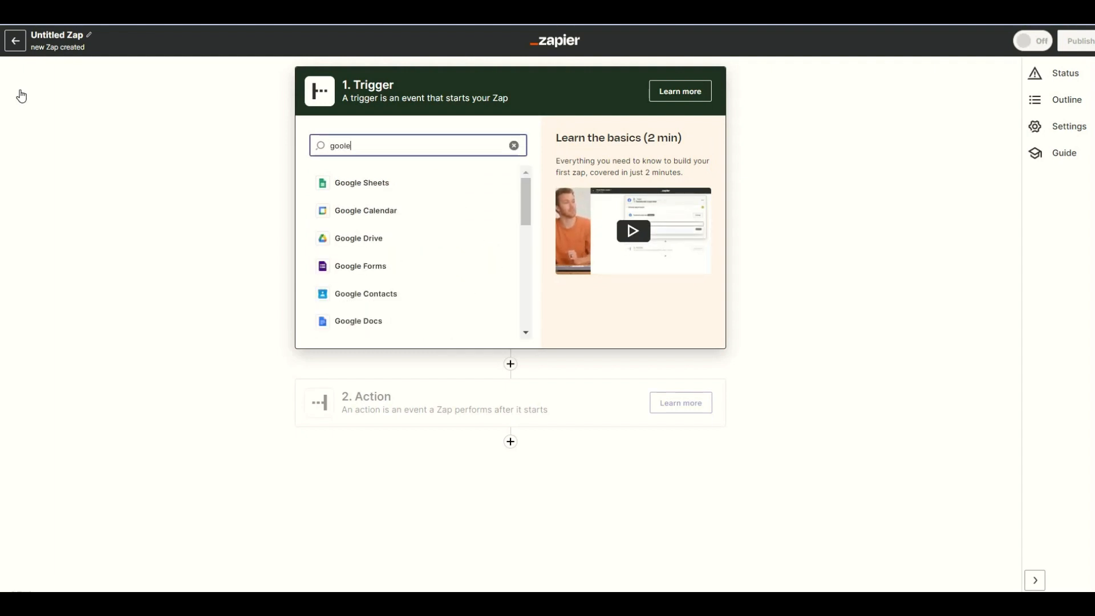
left_click(350, 243)
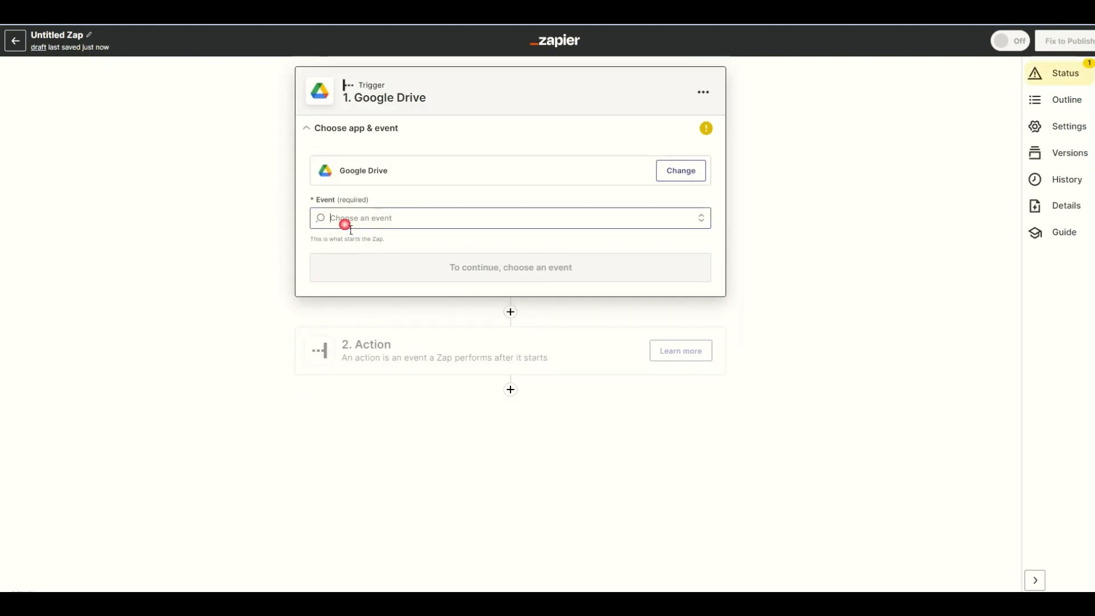
left_click(350, 220)
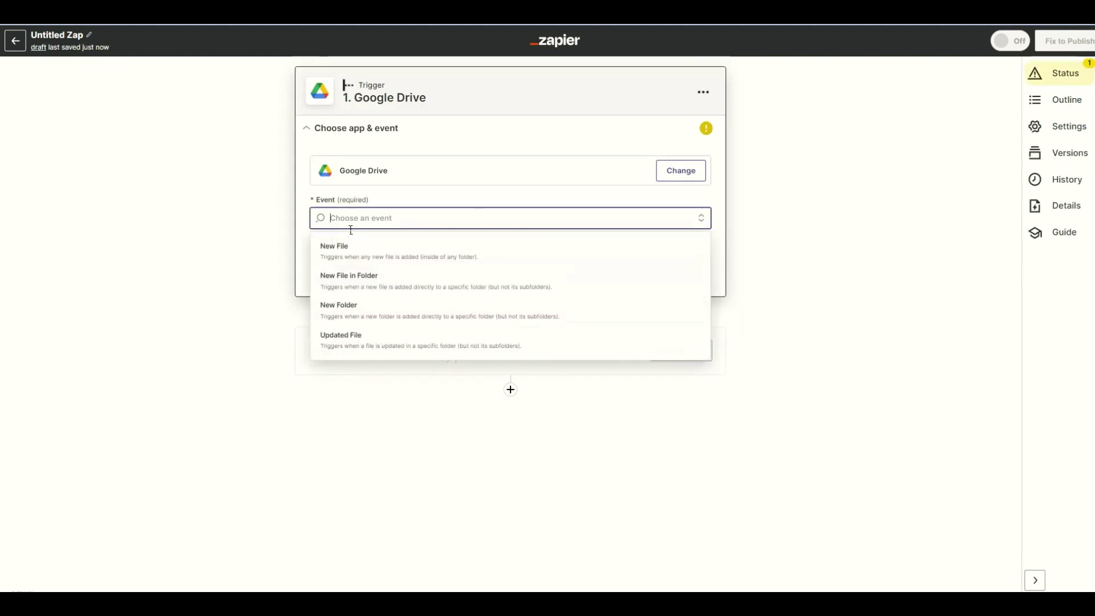
left_click(346, 275)
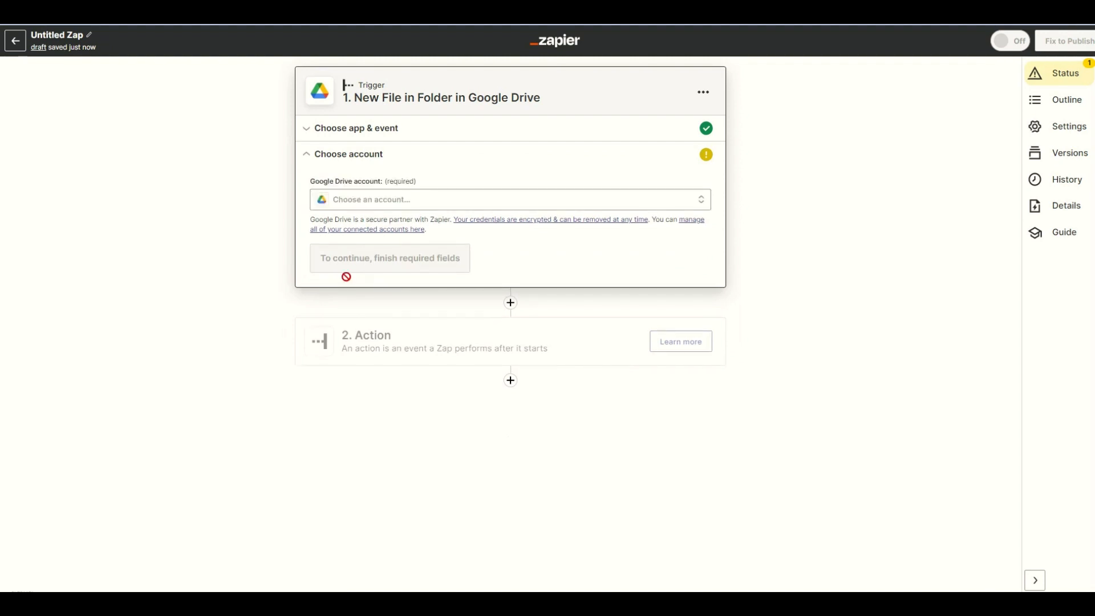
Link the Google Drive account to use for the trigger
left_click(346, 199)
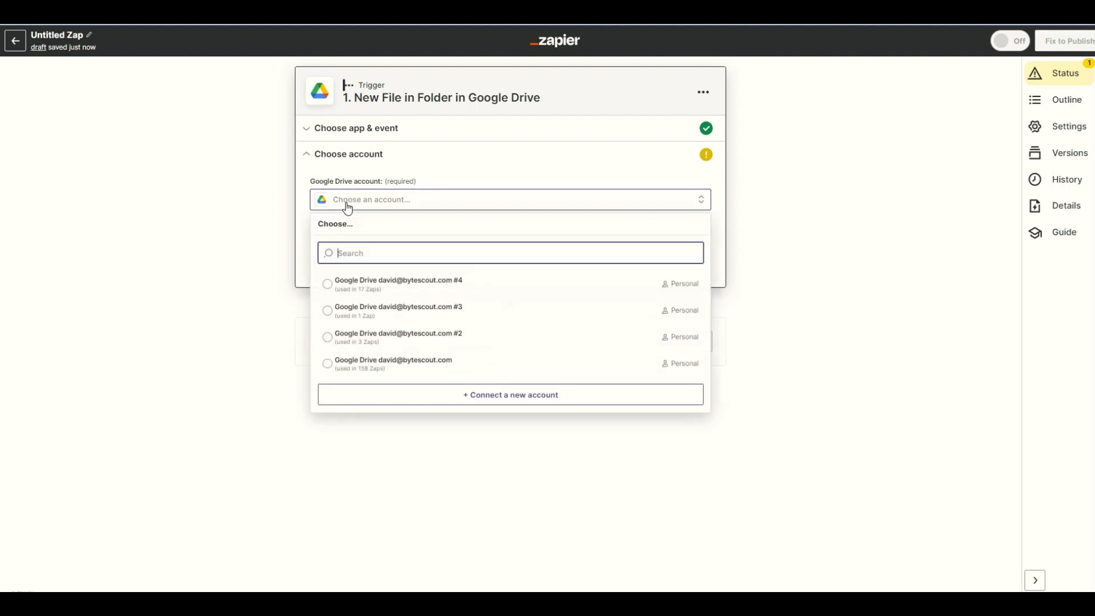
left_click(359, 283)
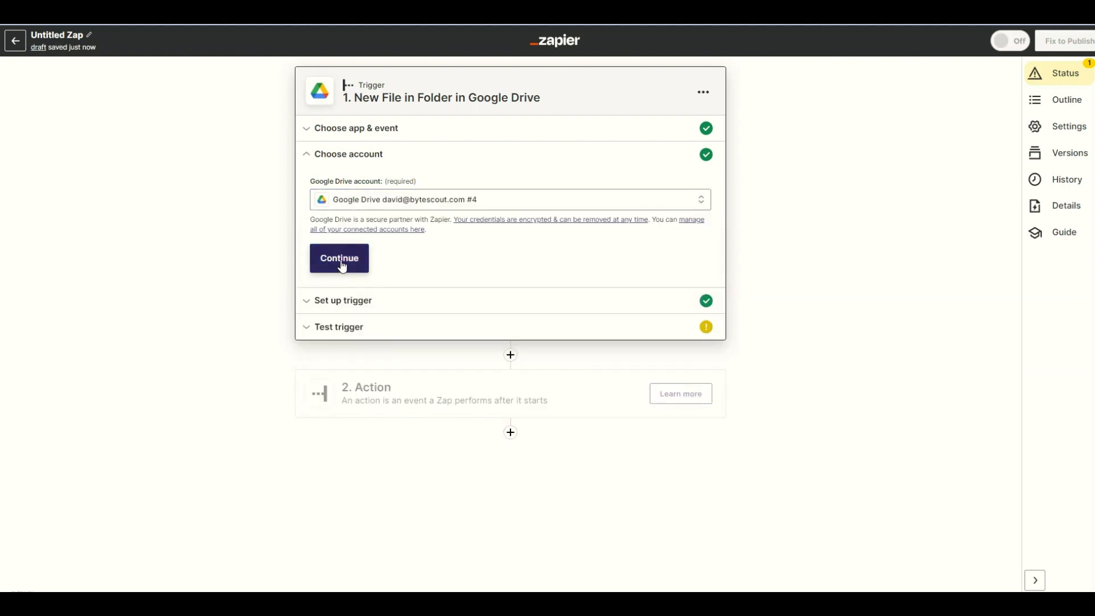
Watch My Google Drive and monitor the folder named 'file'
left_click(339, 258)
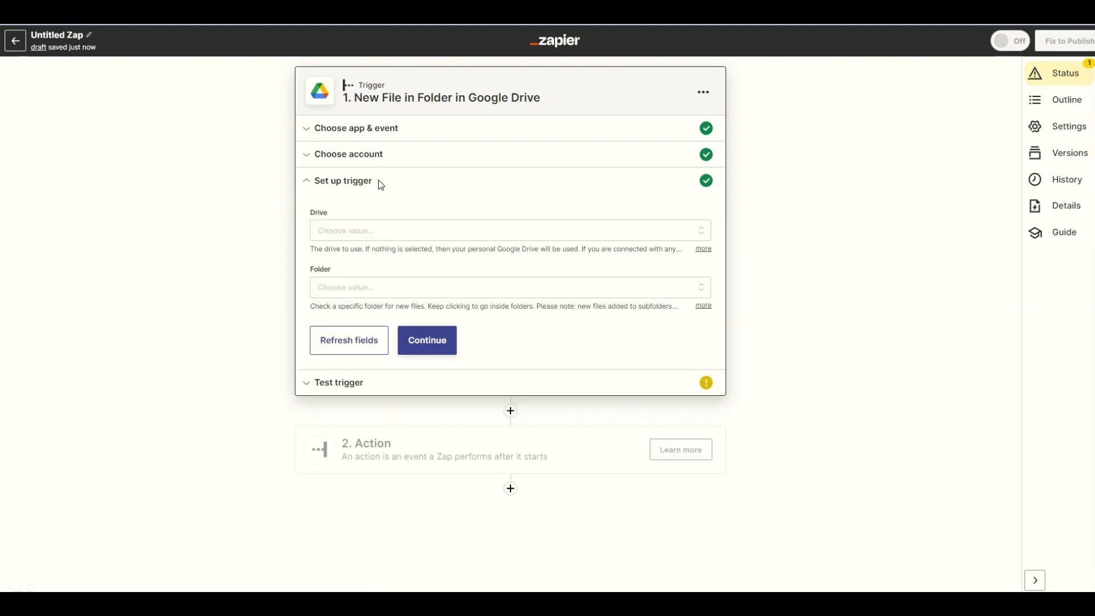
left_click(335, 231)
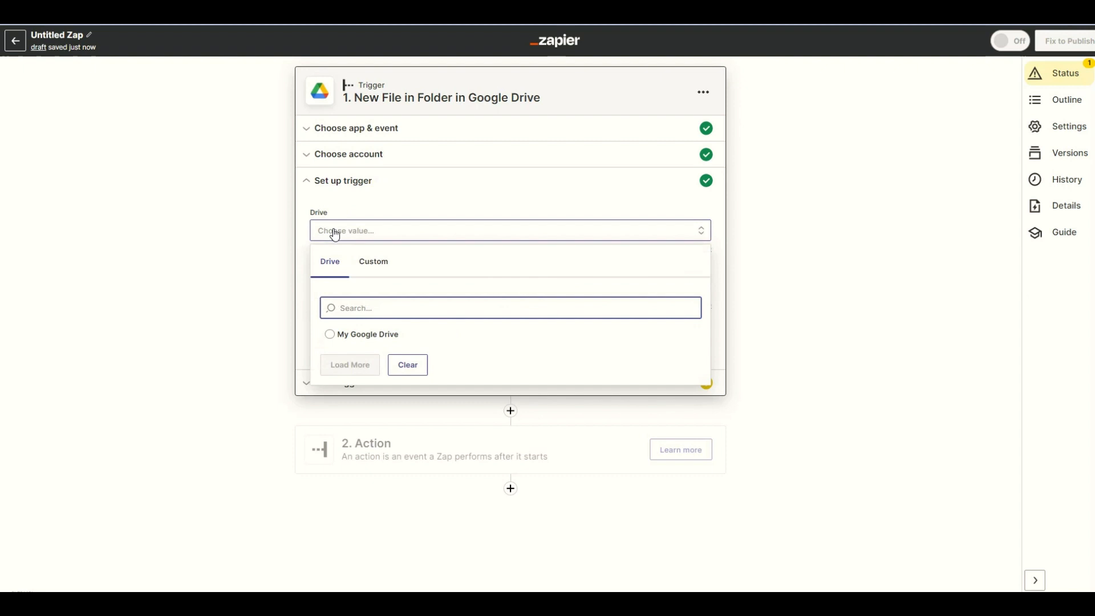
left_click(330, 334)
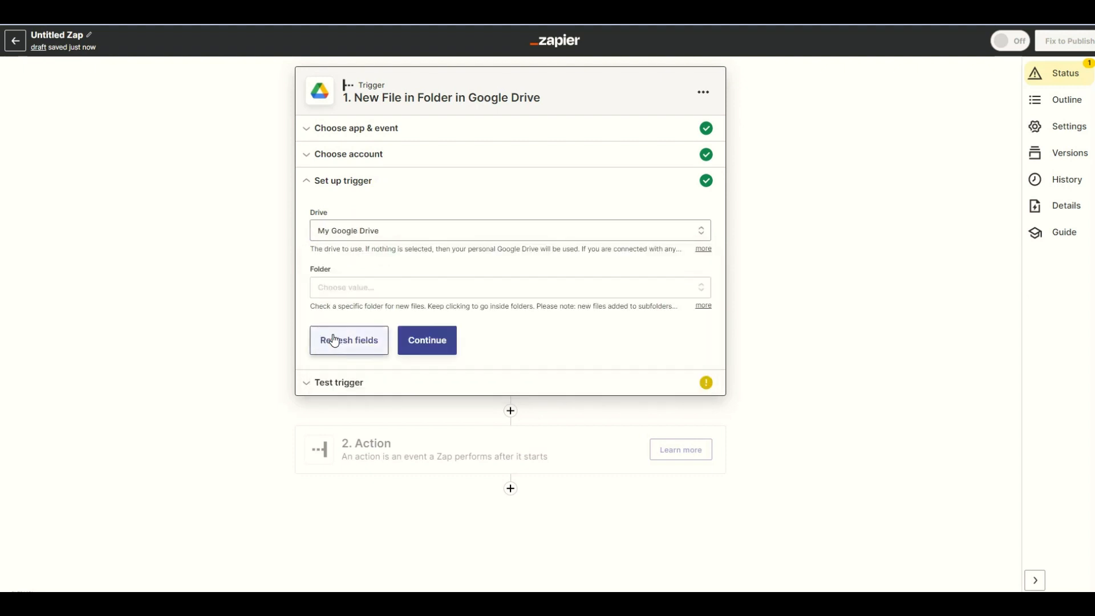
left_click(325, 288)
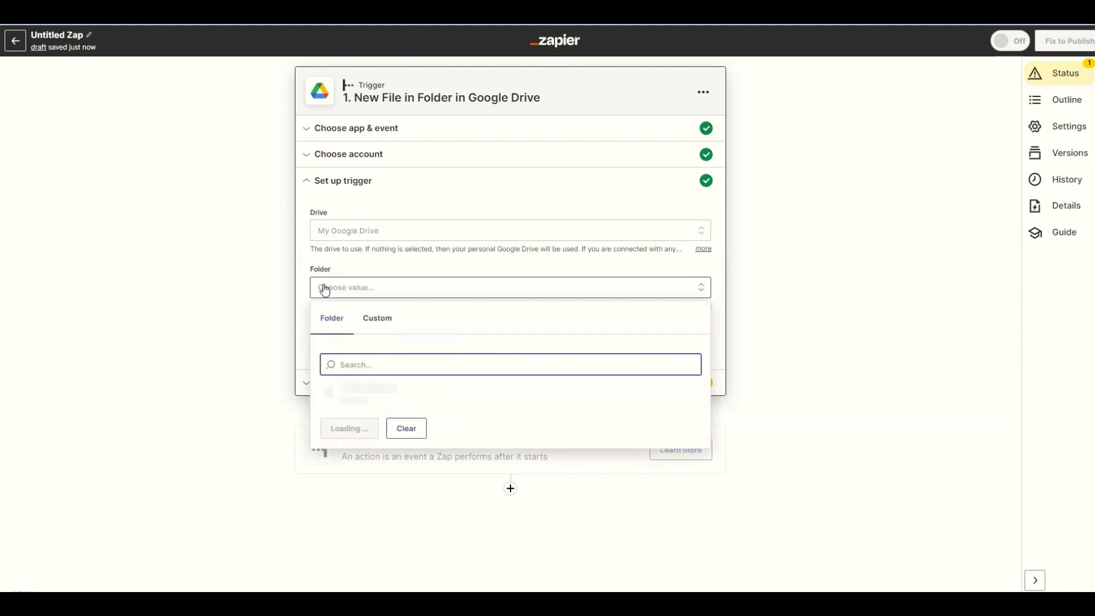
type("file")
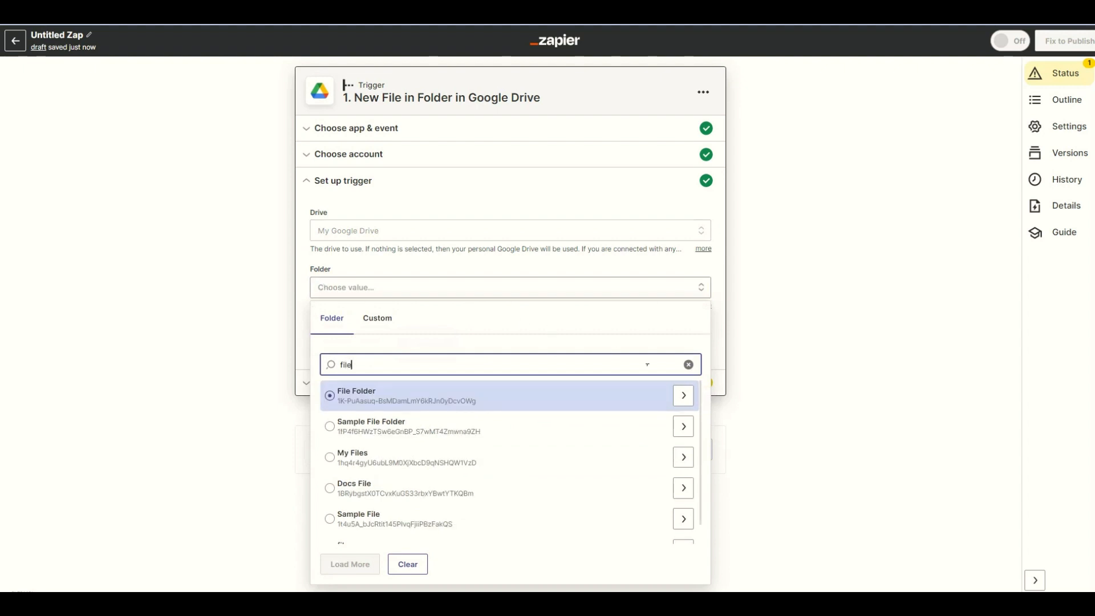
scroll(700, 405, "down", 1)
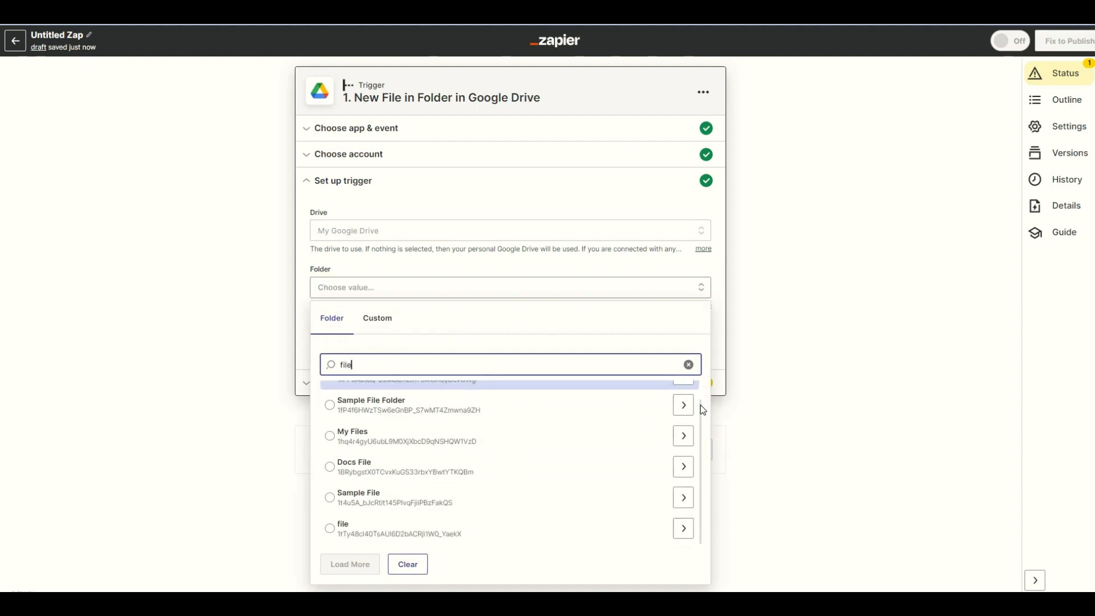
left_click(331, 528)
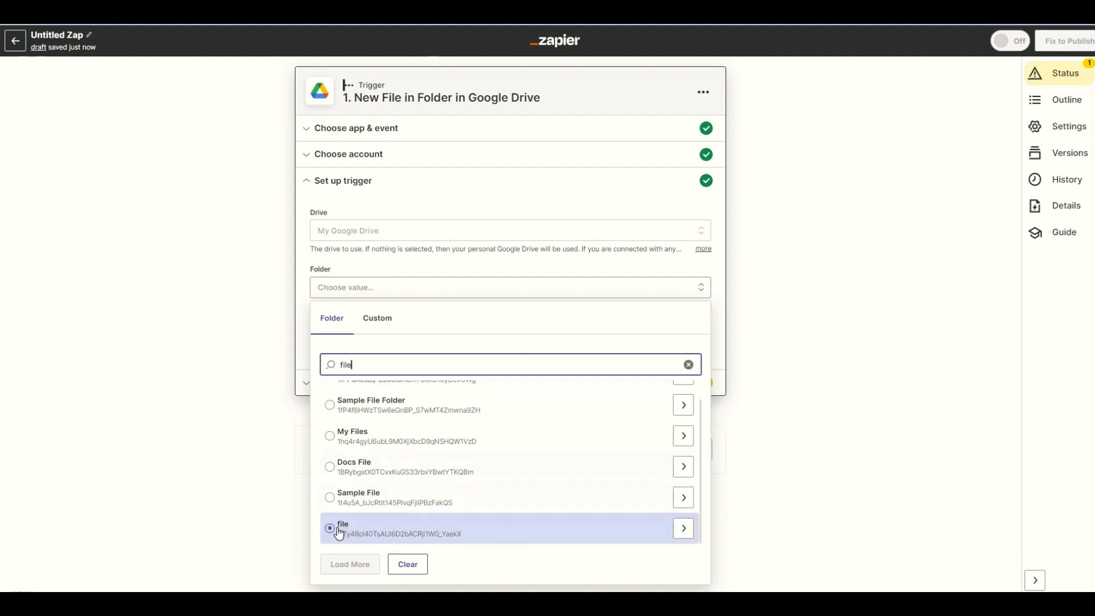
Confirm the folder and test the trigger to find a sample file
left_click(435, 342)
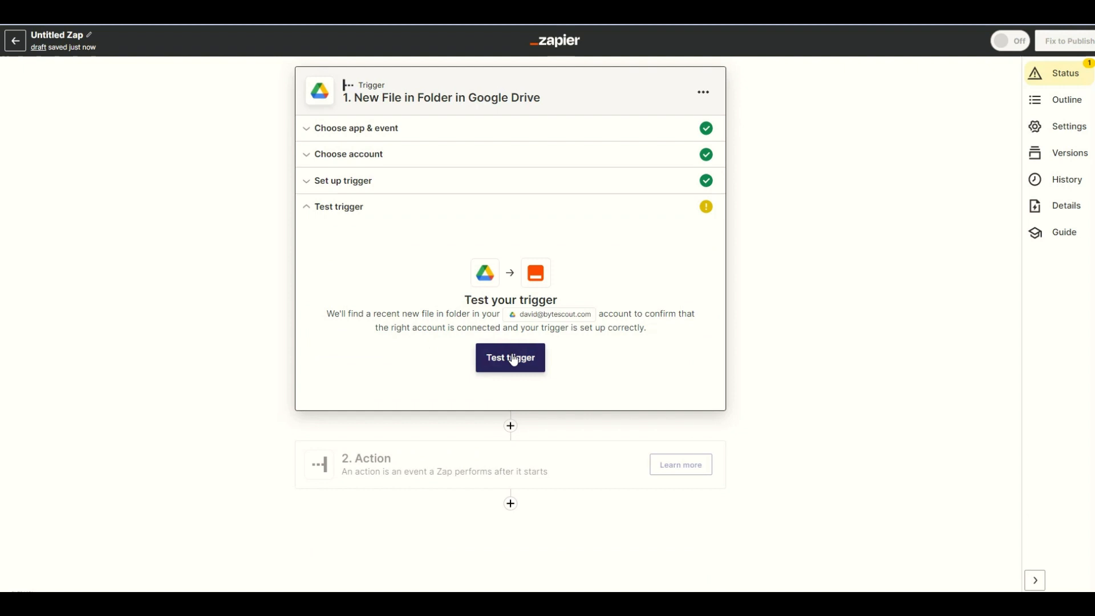
left_click(513, 362)
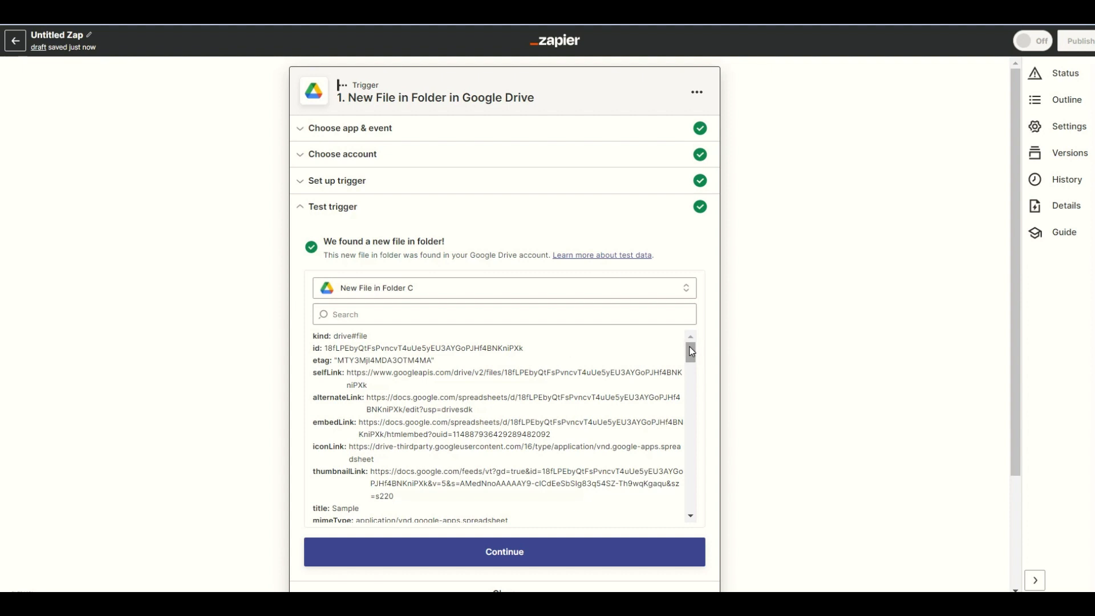
Choose PDF.co as the action app and list its events
left_click(516, 552)
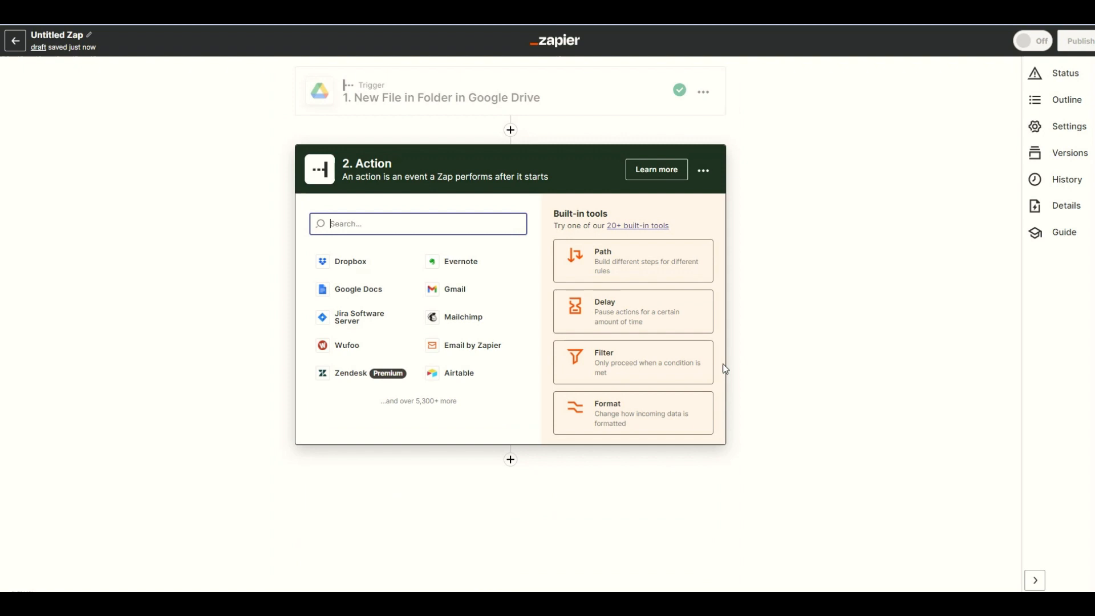
type("pdf")
type(".co")
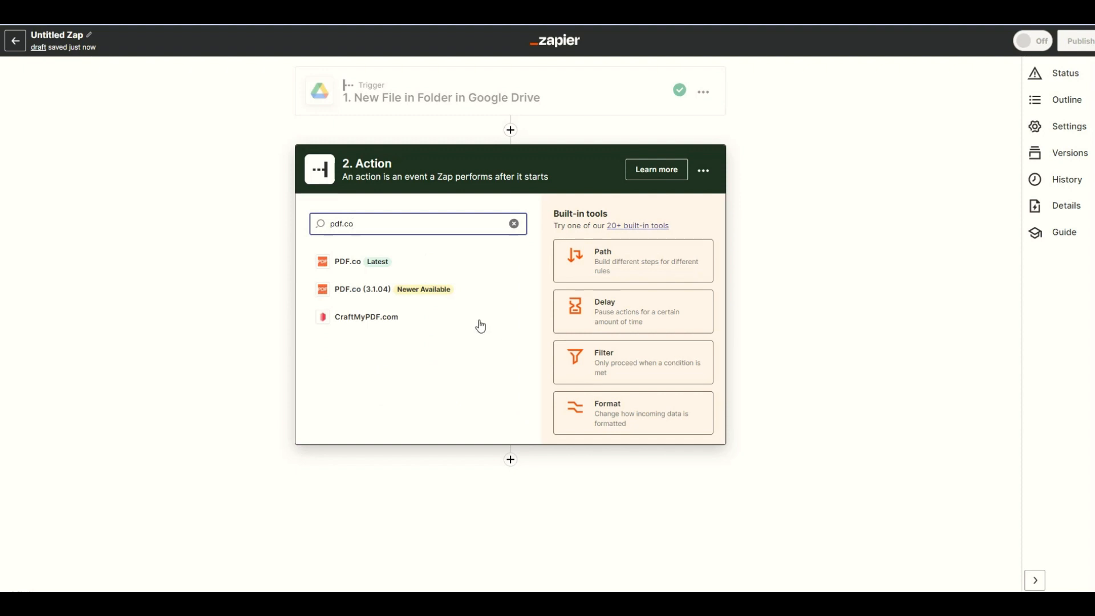
left_click(372, 261)
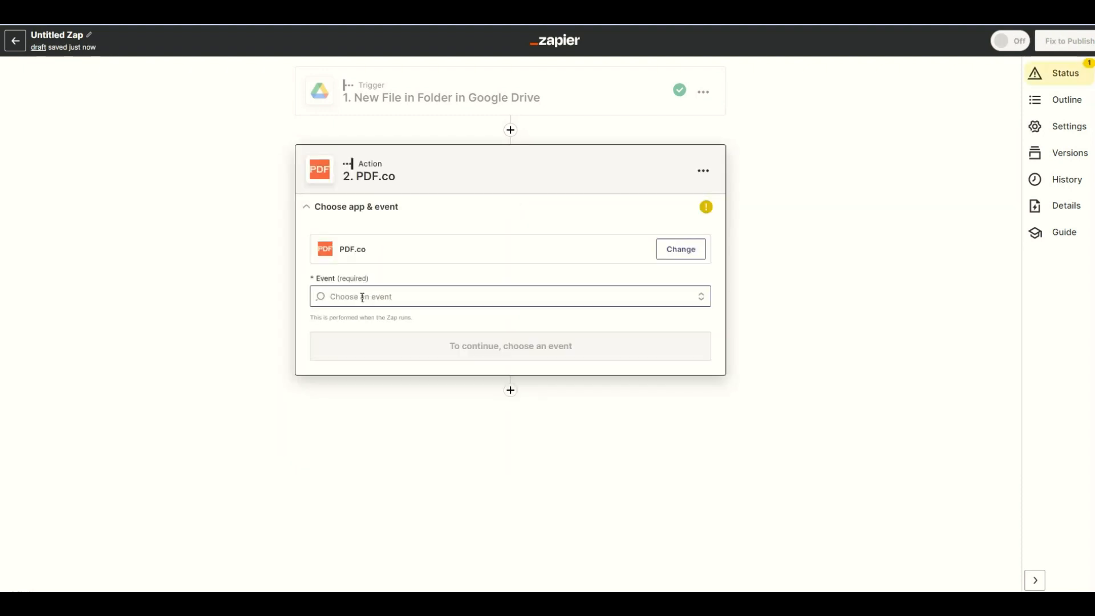
left_click(362, 296)
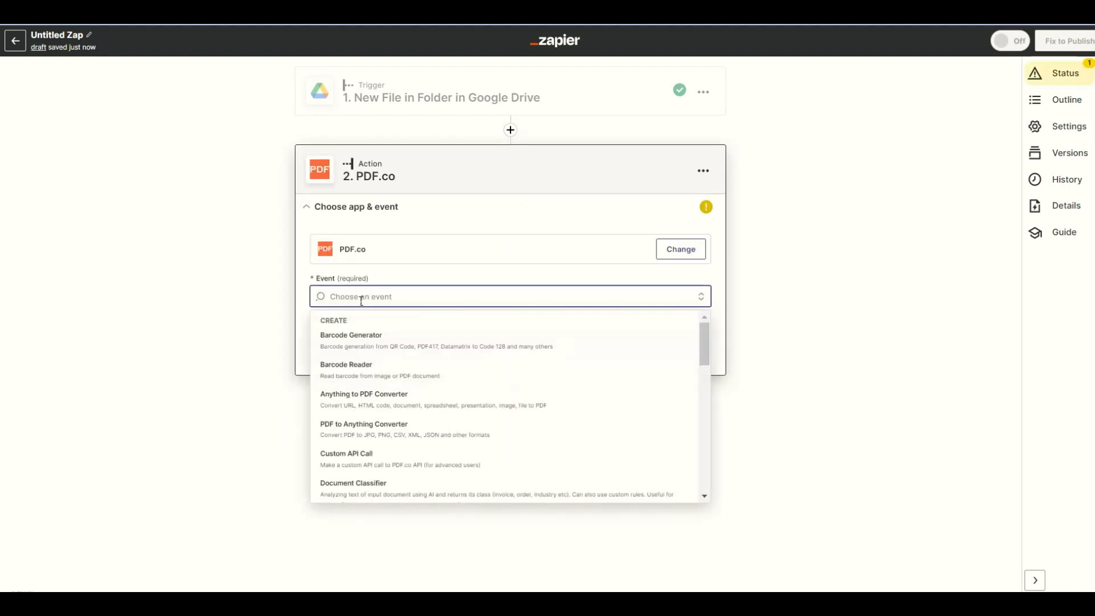
type("html")
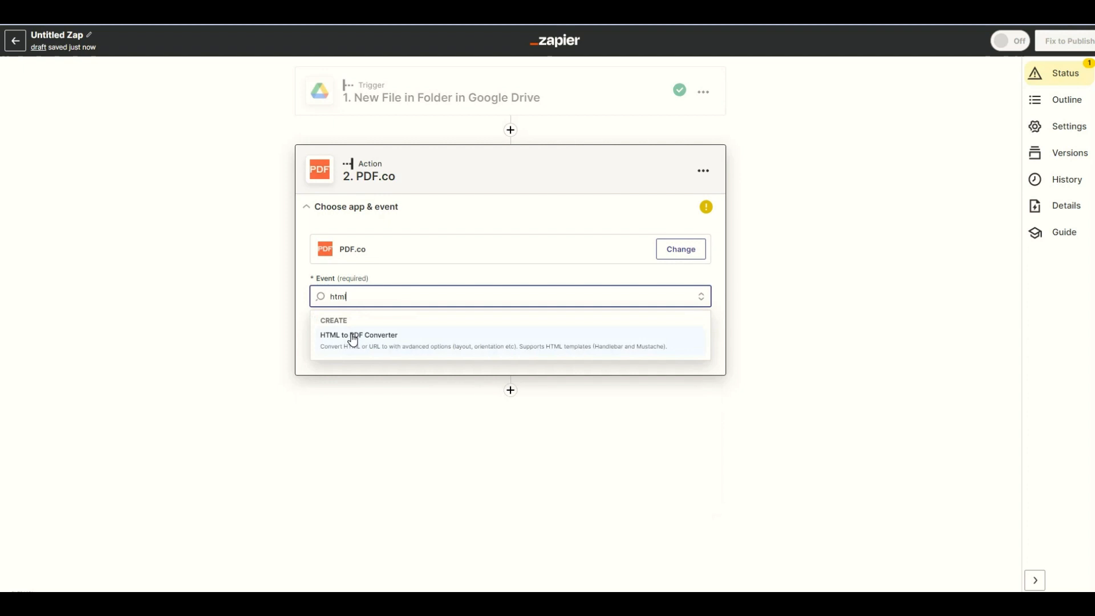
Pick HTML to PDF Converter and copy the PDF.co API key to the clipboard
left_click(352, 339)
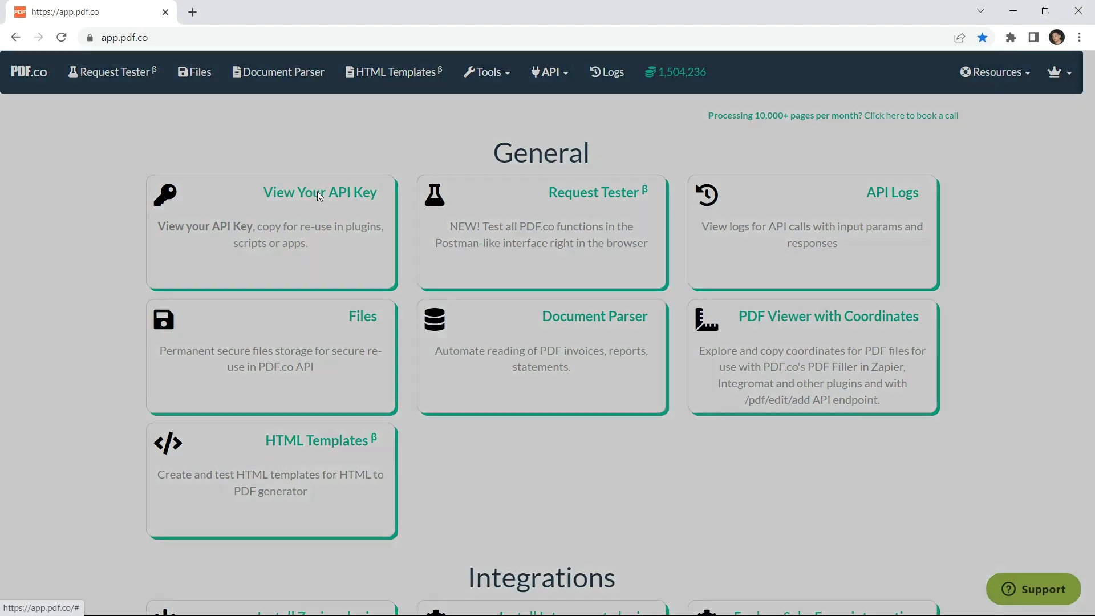
left_click(318, 195)
left_click(391, 204)
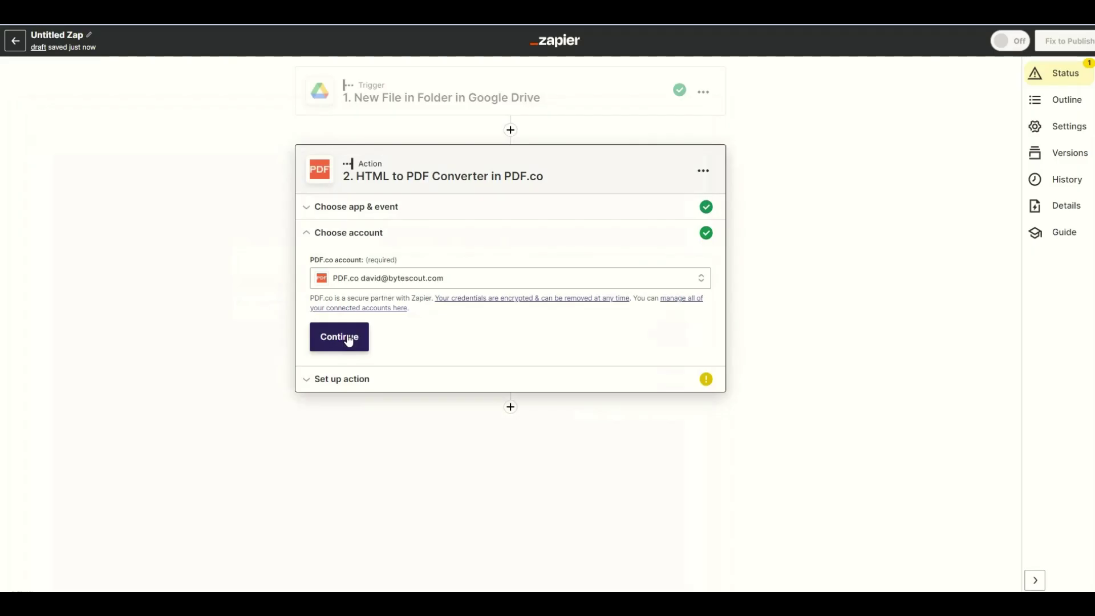
Enter HTML with a Page 1 heading, a page-break-before paragraph and a Page 2 heading
left_click(338, 336)
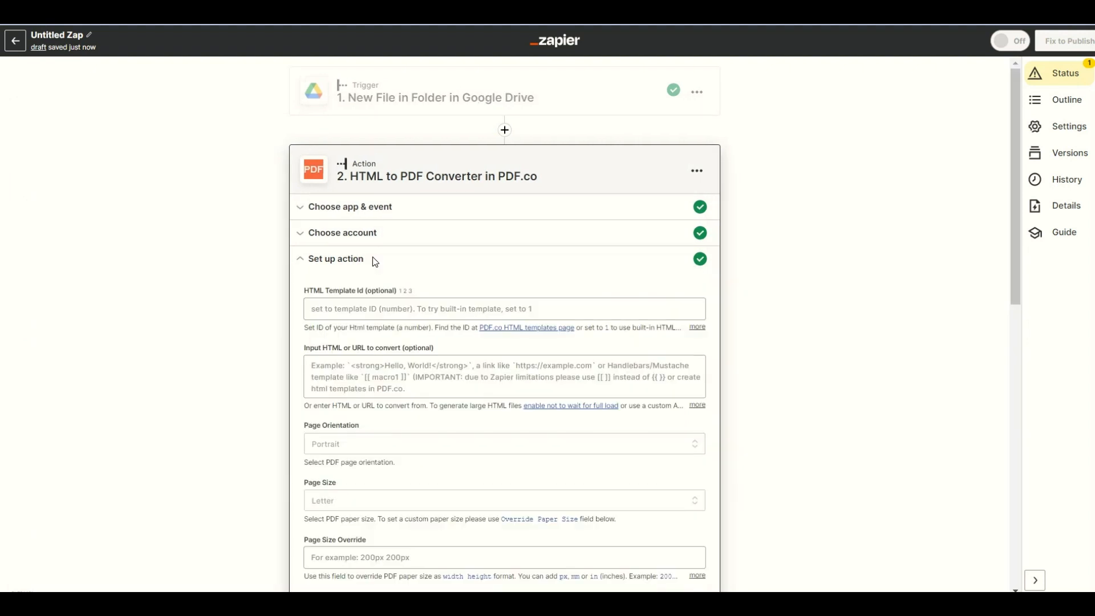
left_click(321, 370)
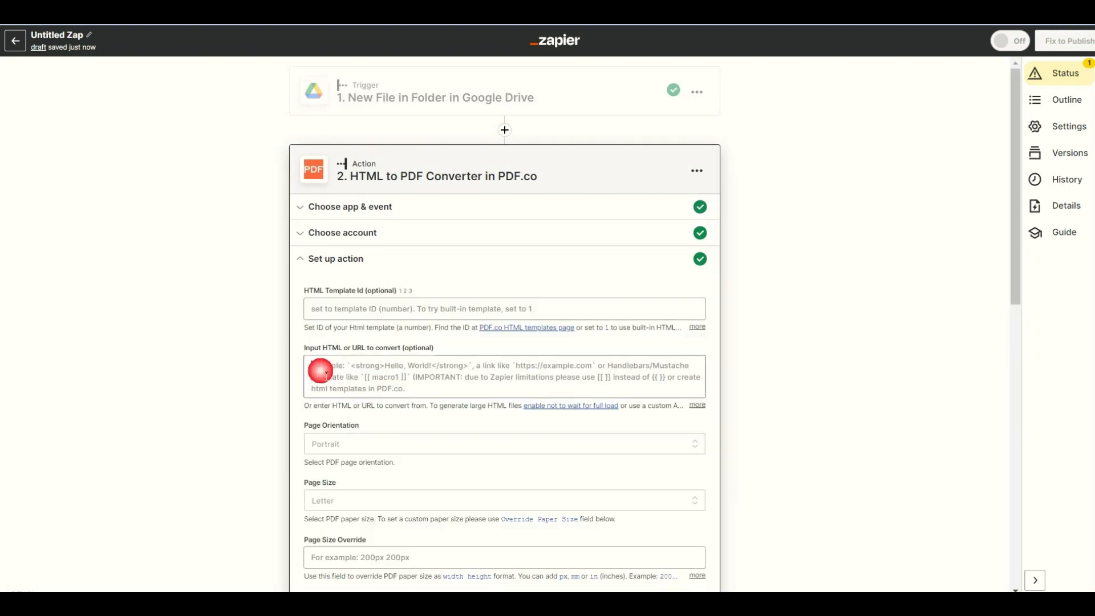
type("<")
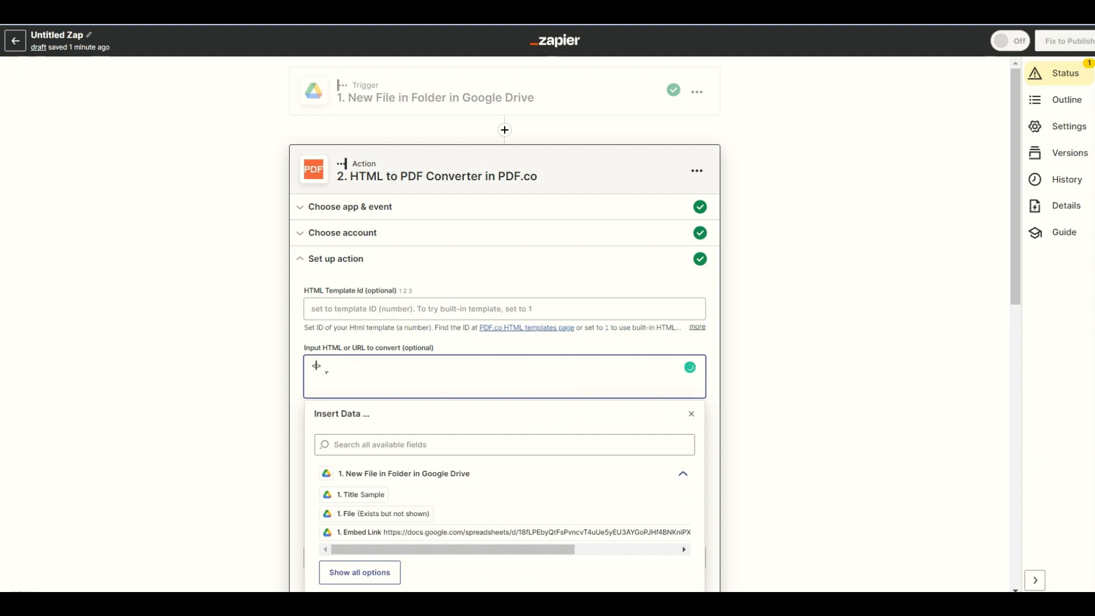
type("h1>")
type("Some Text")
type(" on Page")
type(" 1</")
type("h1>")
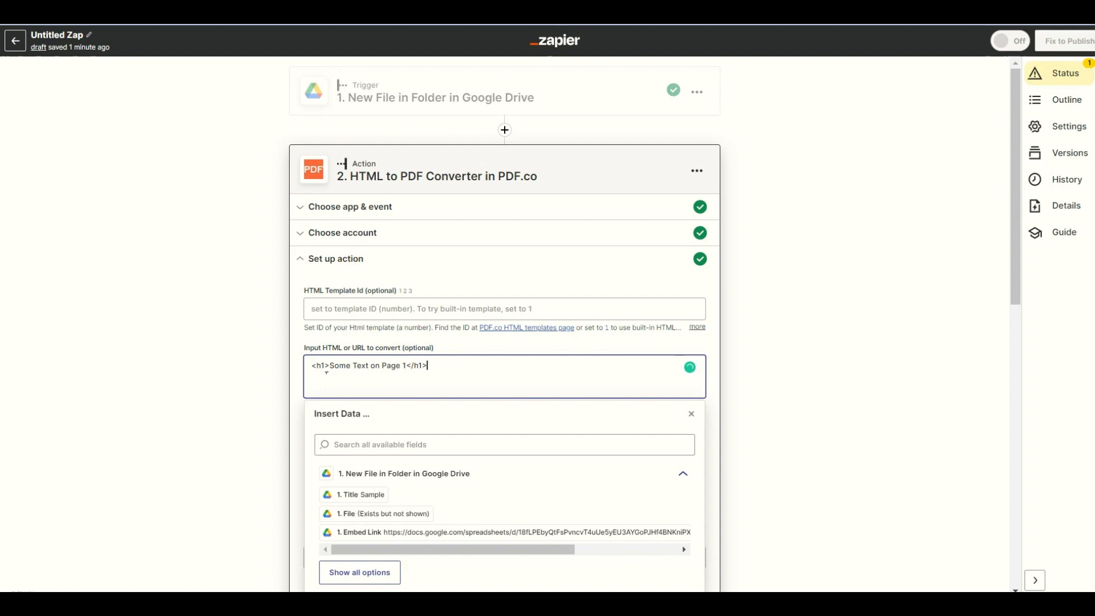
key("Return")
type("<")
type("P style")
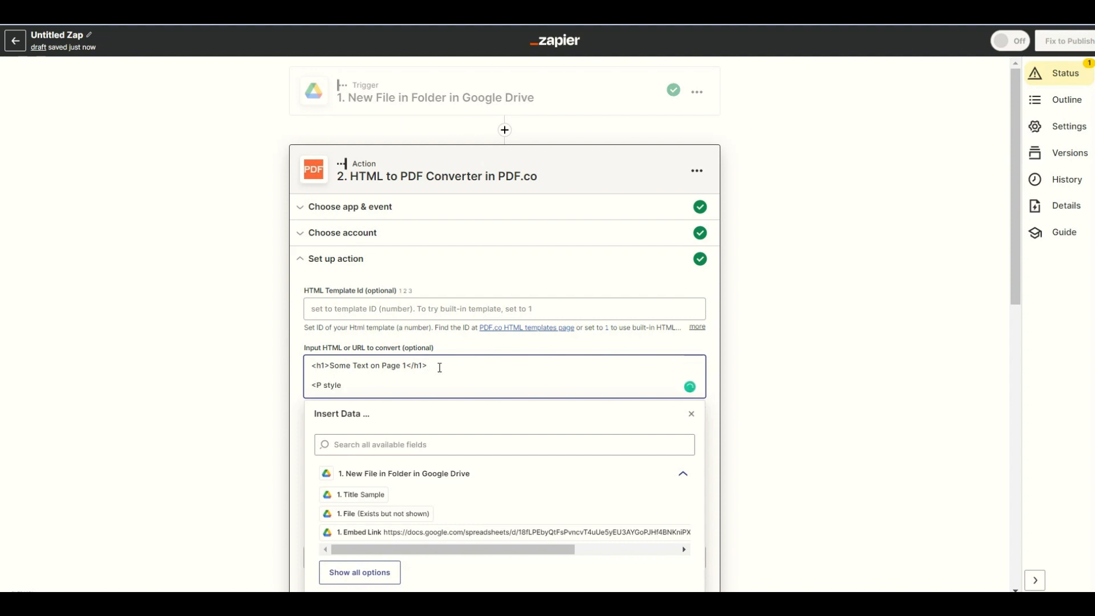
type("=page-break-")
type("before:")
type(" always>")
key("Return")
type("<h")
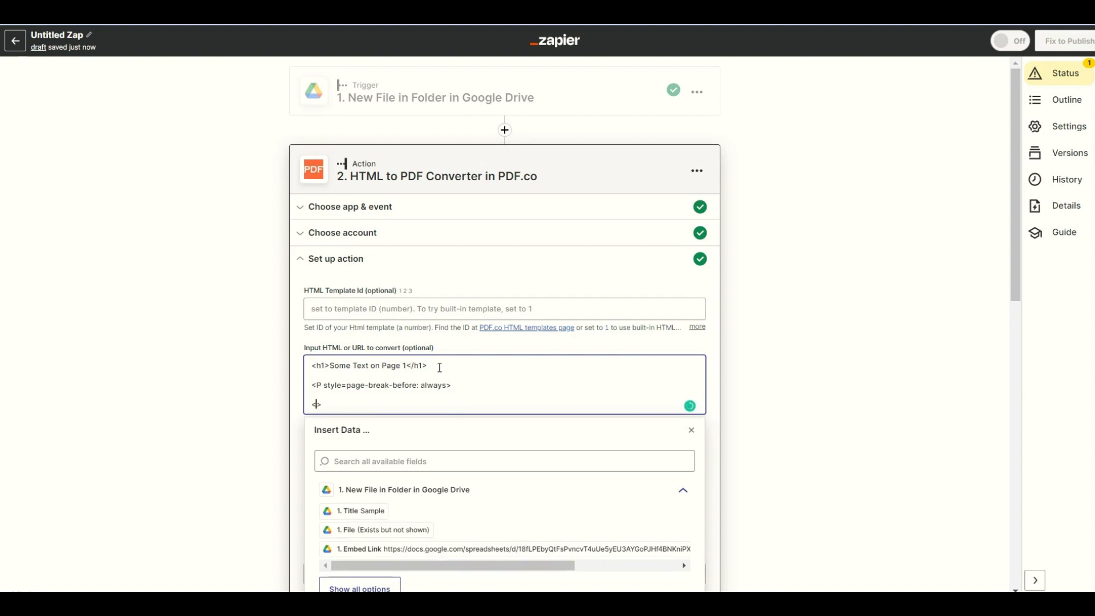
type("1>Some ")
type("Text ")
type("on Page")
type(" 2")
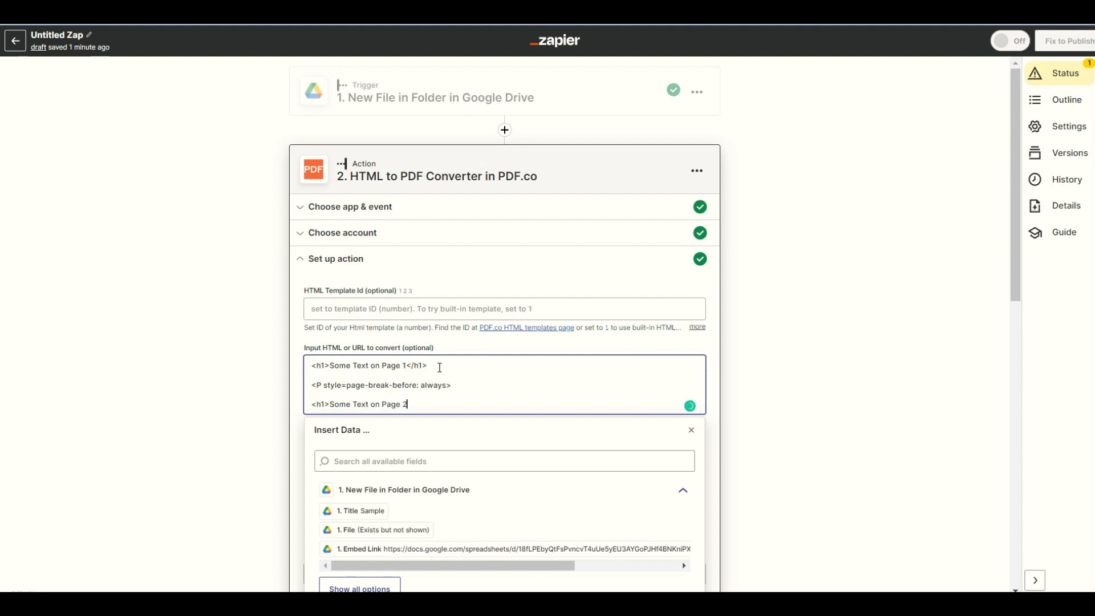
type("</h1>")
left_click_drag(1015, 214, 1025, 557)
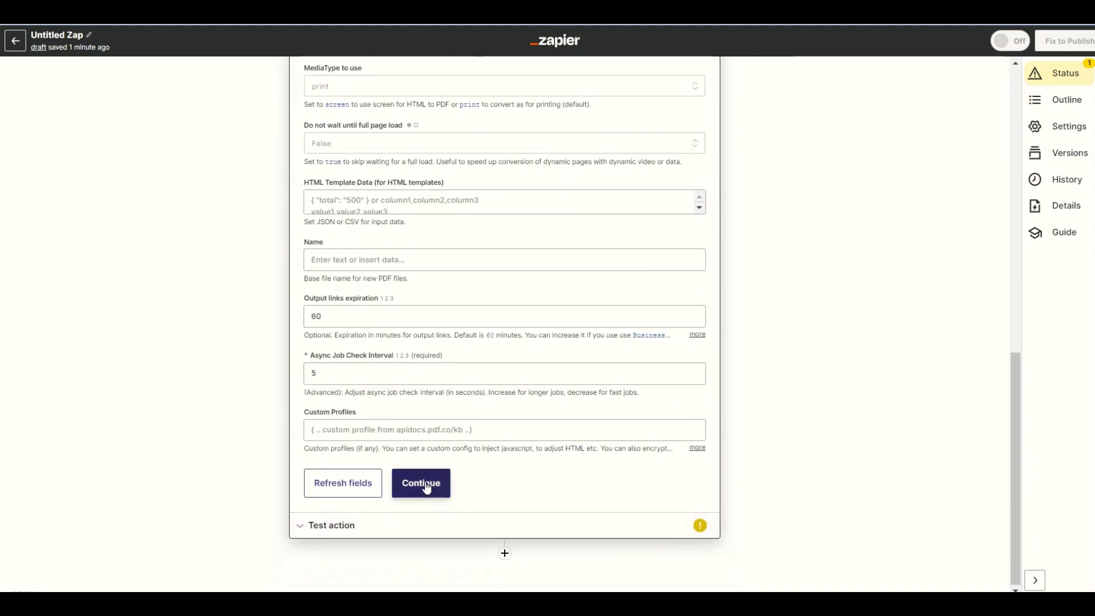
Test the HTML to PDF action and start selecting the returned htmltopdf.pdf link
left_click(421, 483)
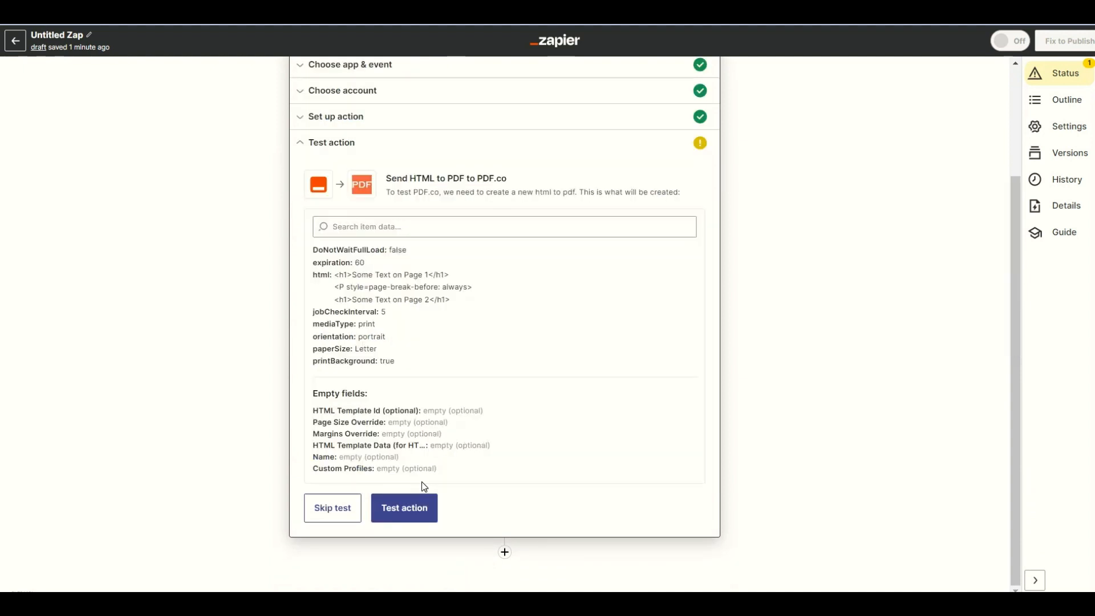
left_click(411, 514)
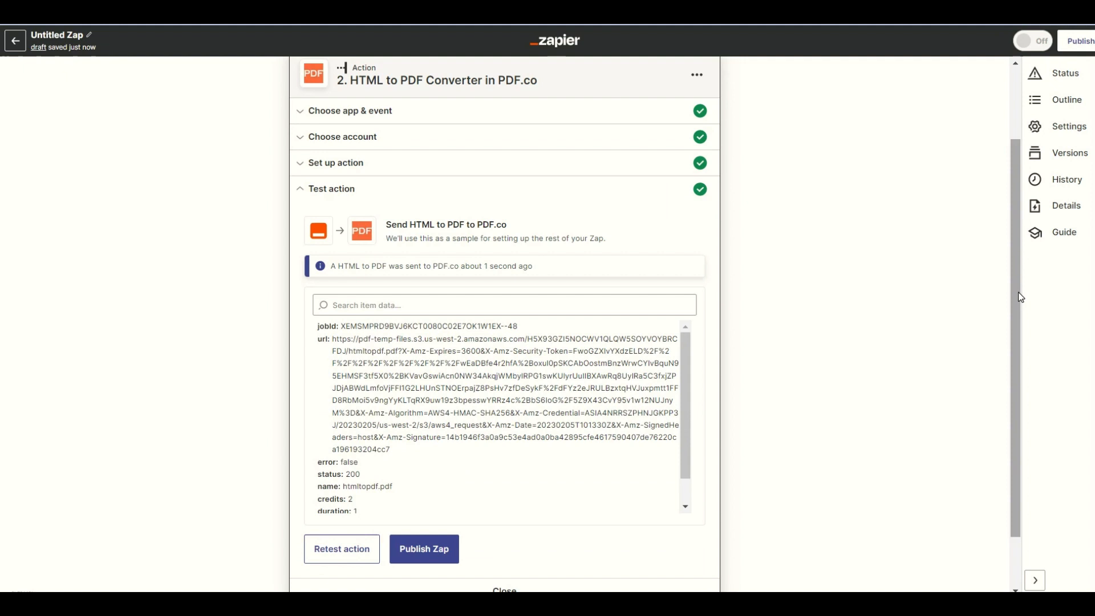
double_click(484, 363)
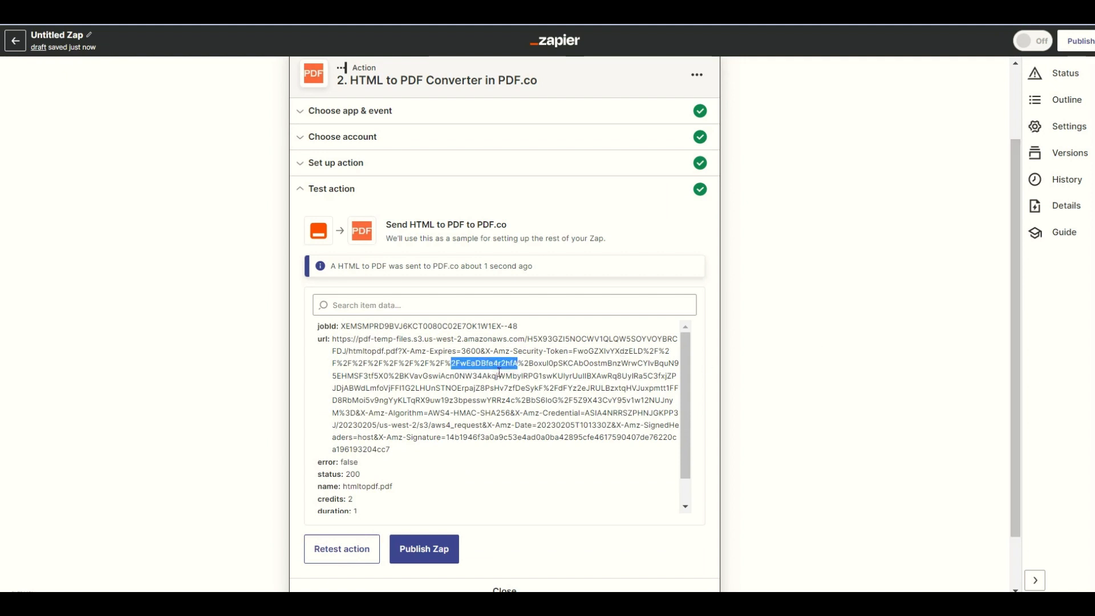
Select the whole returned PDF url to open it in Chrome
triple_click(498, 373)
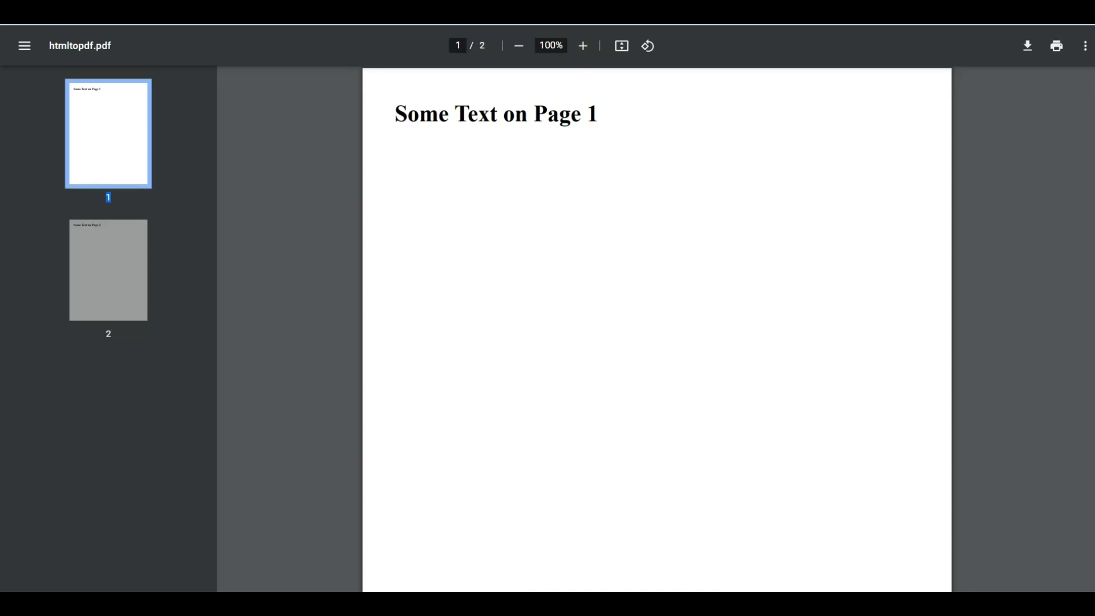
scroll(658, 342, "down", 5)
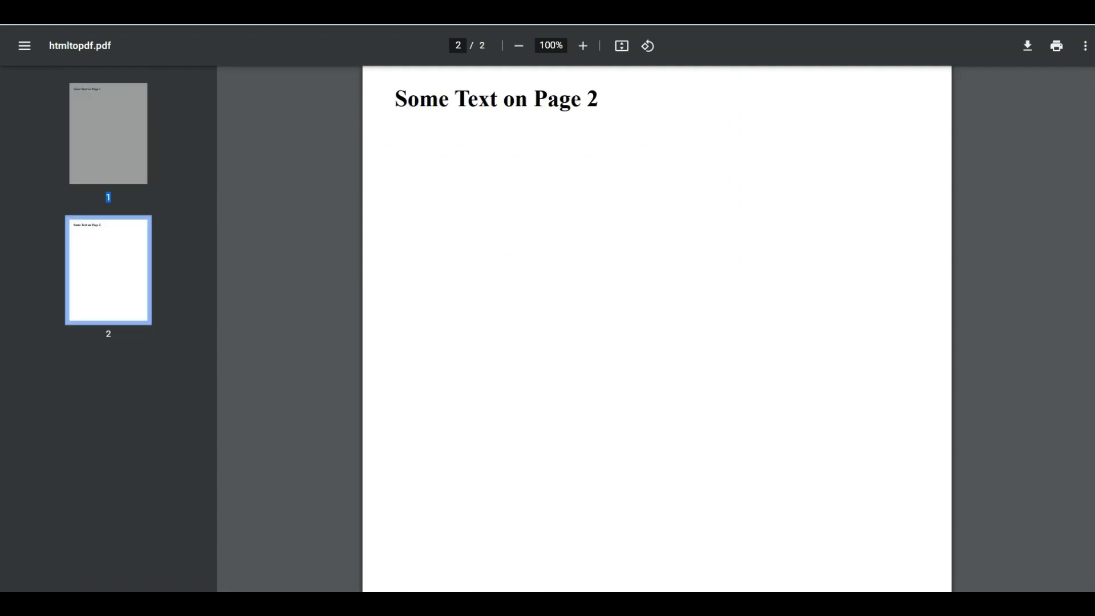
scroll(657, 342, "down", 1)
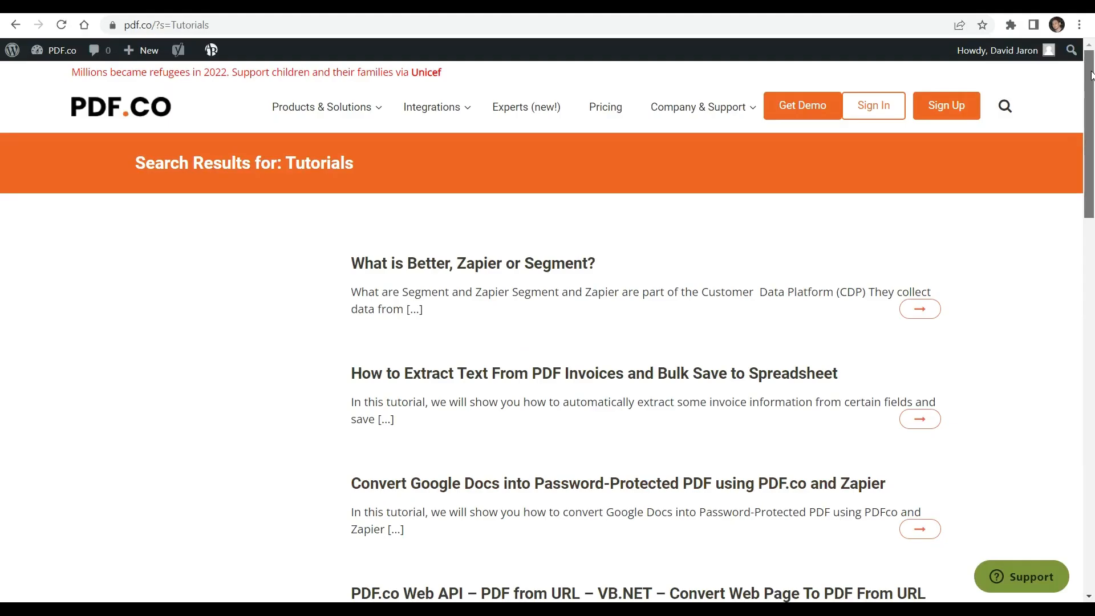
left_click_drag(1090, 76, 1091, 216)
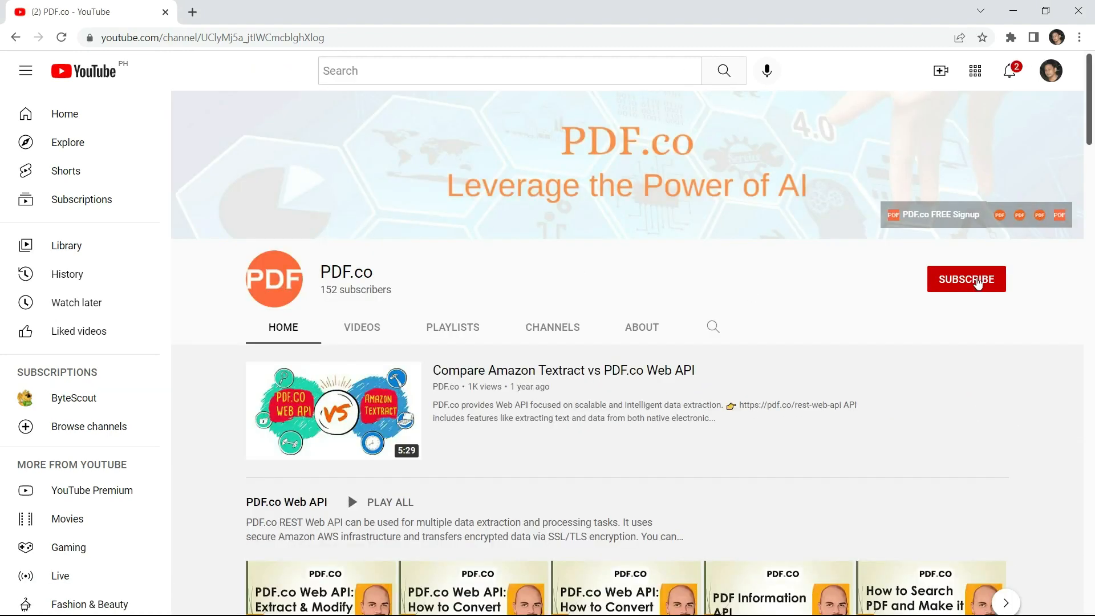
Subscribe to the PDF.co YouTube channel
left_click(978, 282)
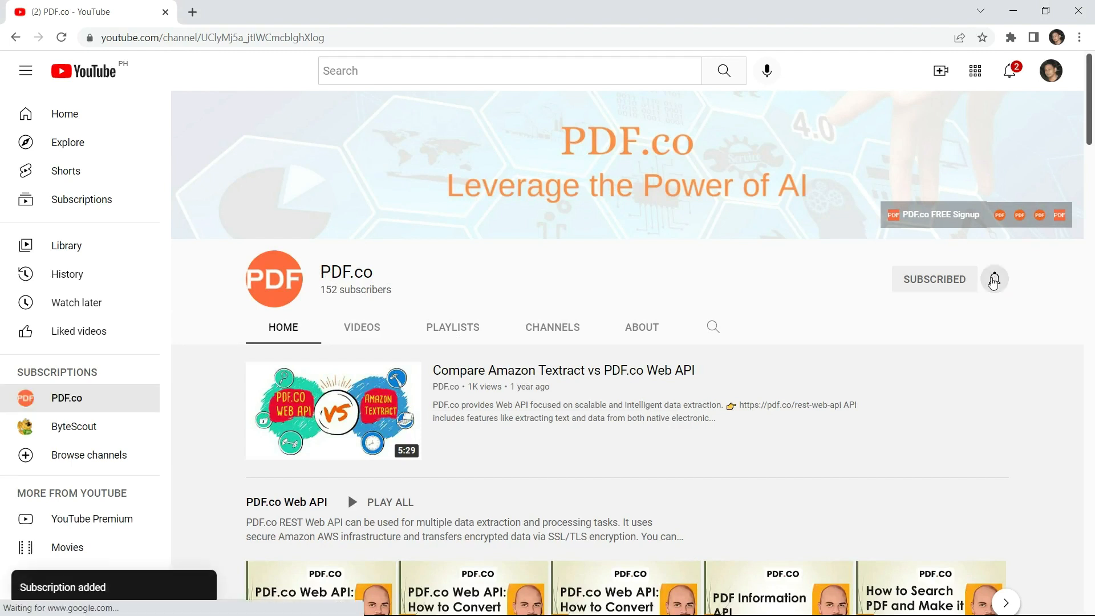